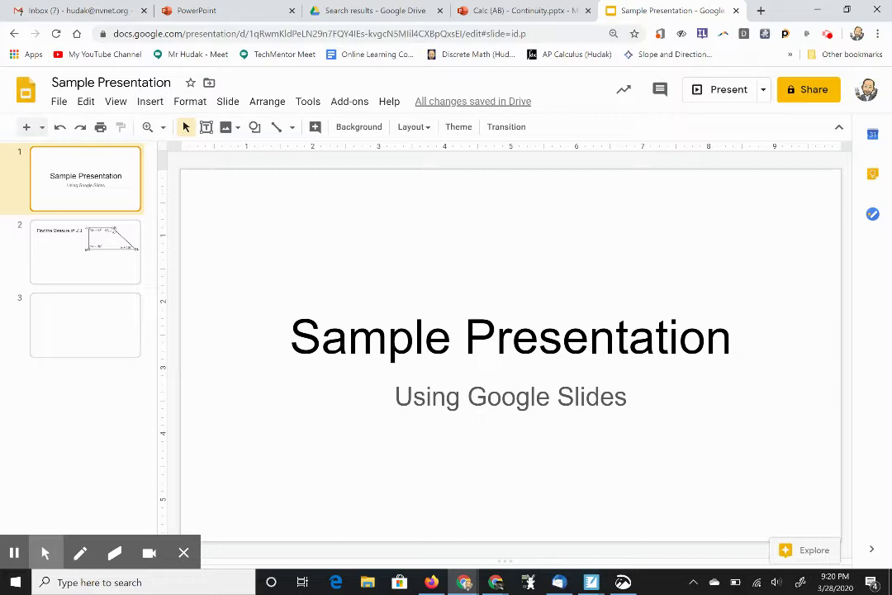
Draw a blue pen arrow from the slide's upper area up to the Screencastify extension in the browser toolbar.
click(80, 553)
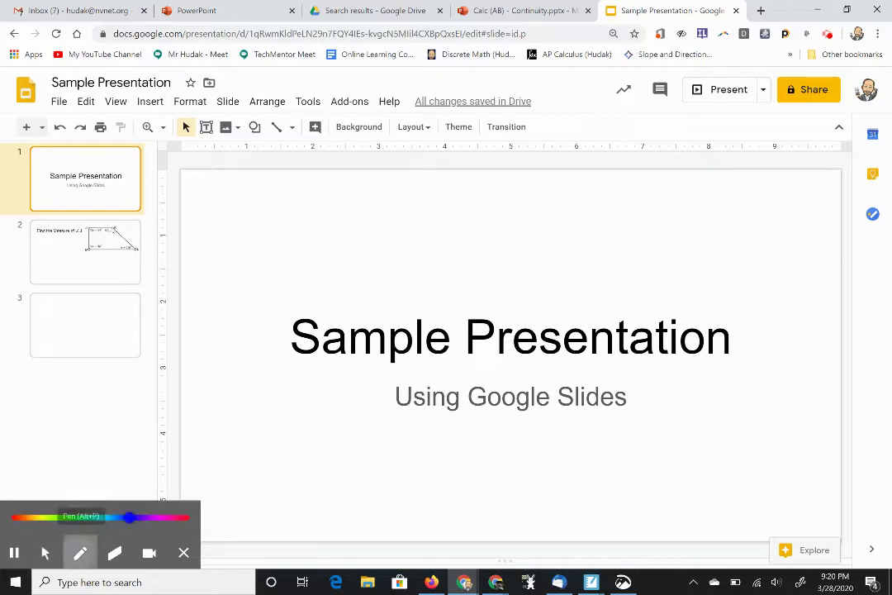
drag(769, 193, 818, 41)
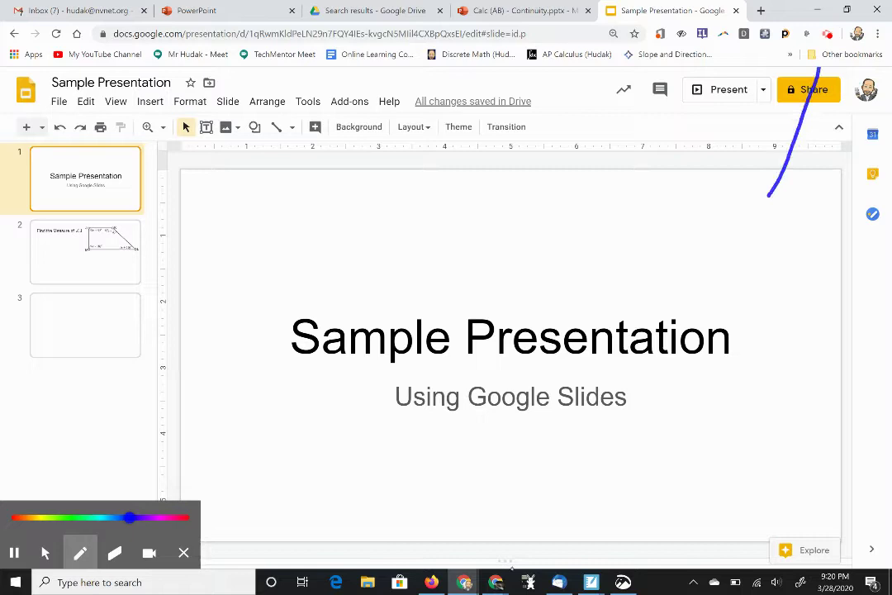
drag(806, 82, 831, 82)
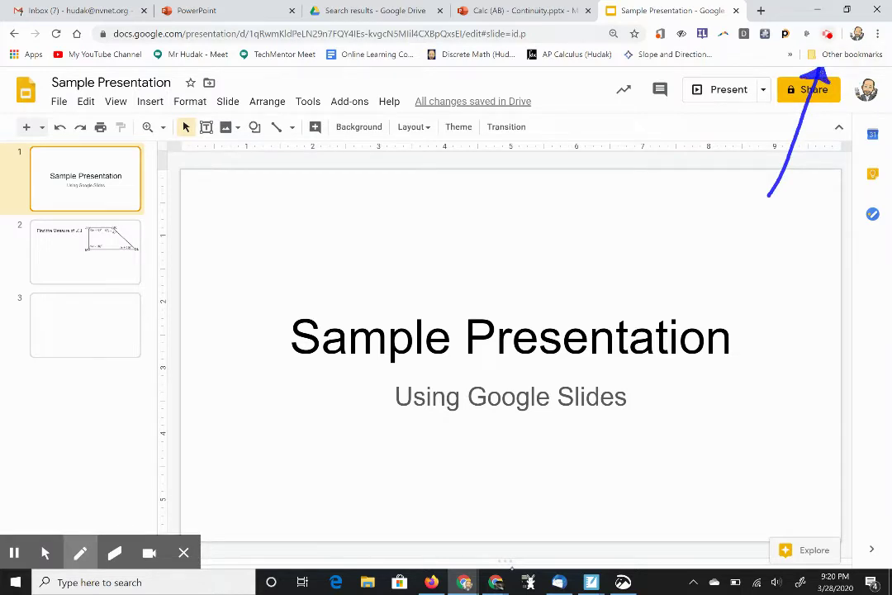
Change the pen colour to red and sketch the arrow-and-dot Screencastify logo above the title on slide 1.
mouse_move(80, 553)
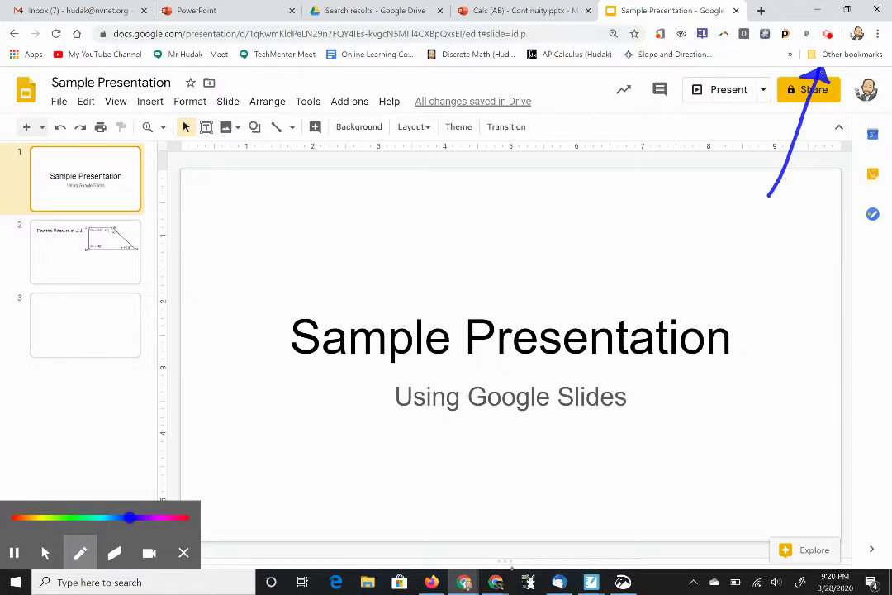
click(16, 518)
mouse_move(687, 218)
mouse_down()
mouse_move(682, 233)
mouse_move(699, 217)
mouse_move(730, 224)
mouse_move(698, 242)
mouse_move(685, 235)
mouse_move(716, 239)
mouse_up()
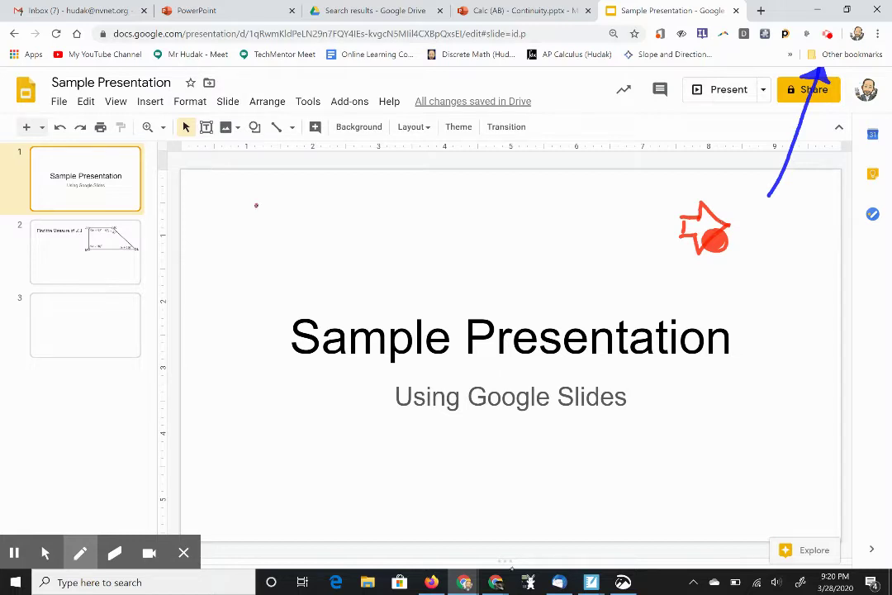
Handwrite "ScreenCastify" in red above the slide title and draw a curved red arrow down to the recorder's pen tool.
drag(257, 203, 238, 240)
mouse_move(286, 218)
mouse_down()
mouse_move(289, 238)
mouse_move(305, 218)
mouse_up()
mouse_move(308, 228)
mouse_down()
mouse_move(339, 224)
mouse_move(355, 238)
mouse_move(406, 222)
mouse_move(410, 237)
mouse_up()
mouse_move(428, 202)
mouse_down()
mouse_move(430, 240)
mouse_move(439, 214)
mouse_up()
drag(441, 222, 442, 238)
click(442, 209)
drag(459, 198, 451, 240)
mouse_move(446, 219)
mouse_down()
mouse_move(460, 217)
mouse_move(471, 248)
mouse_up()
mouse_move(244, 419)
mouse_down()
mouse_move(97, 519)
mouse_move(109, 522)
mouse_up()
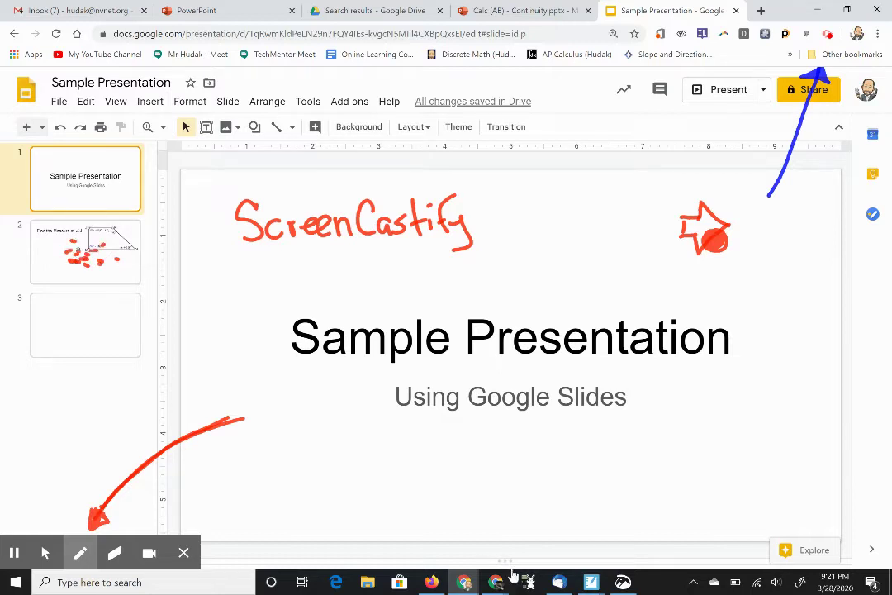
Erase the stray red pen marks over the thumbnail of slide 2.
click(114, 553)
mouse_move(93, 271)
mouse_down()
mouse_move(83, 248)
mouse_move(71, 248)
mouse_move(86, 297)
mouse_up()
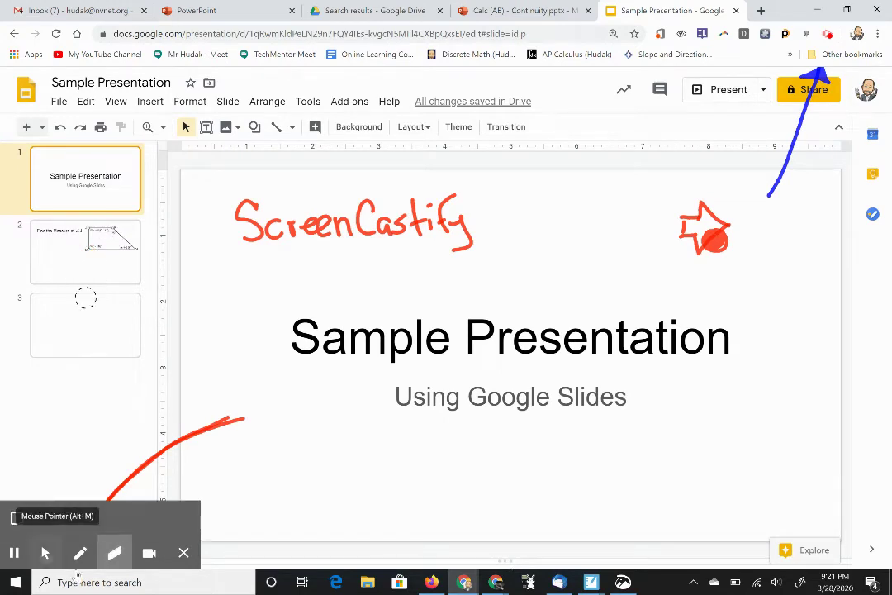
Return to the mouse pointer and move between slides 1 and 2, finishing on slide 2.
click(45, 553)
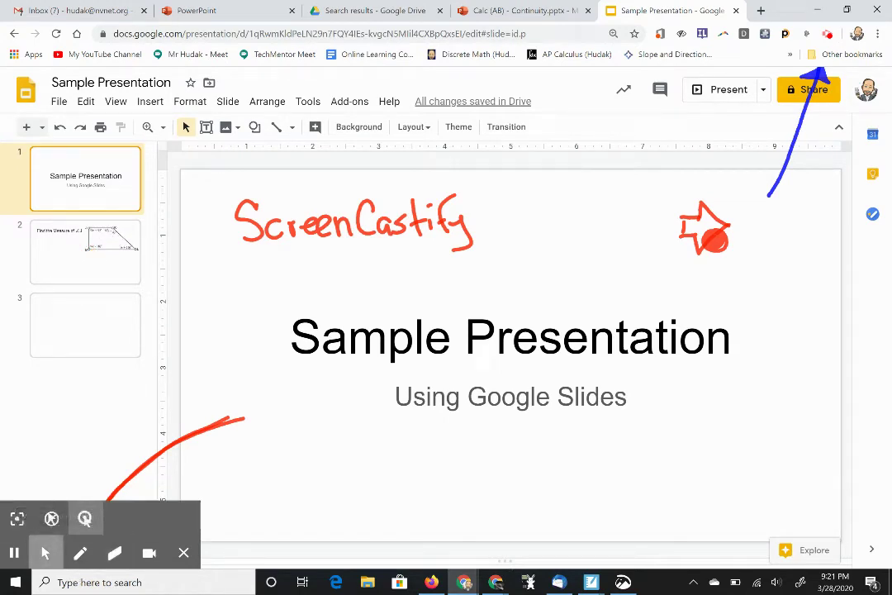
click(86, 248)
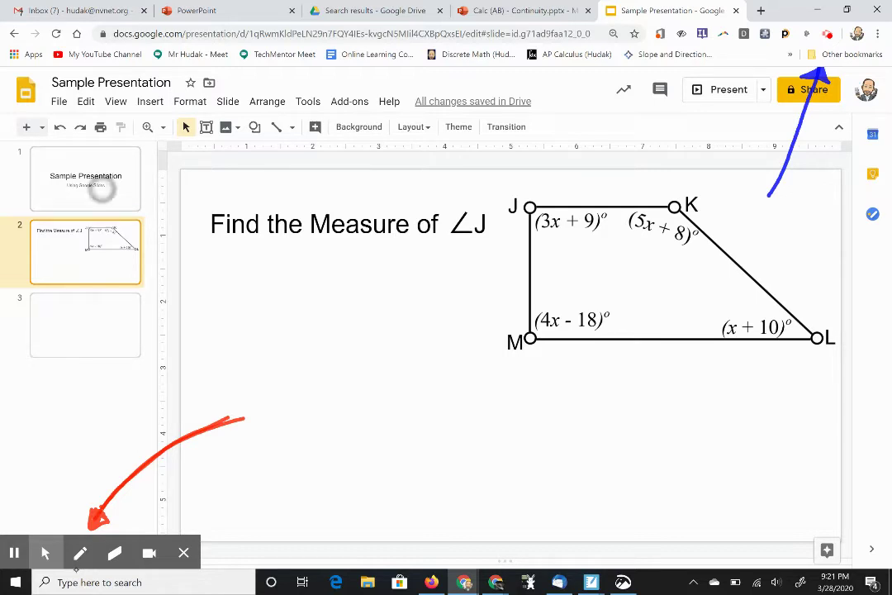
key(Up)
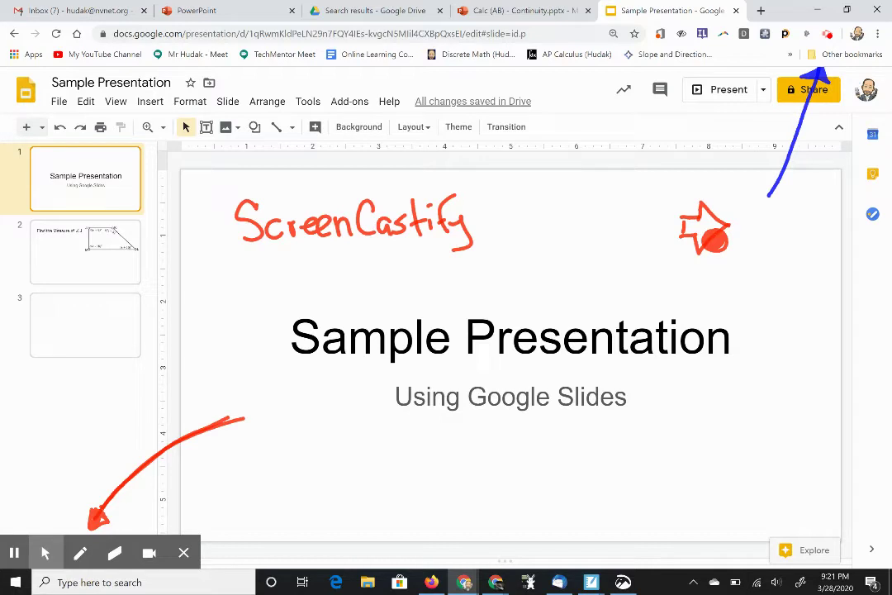
mouse_move(46, 553)
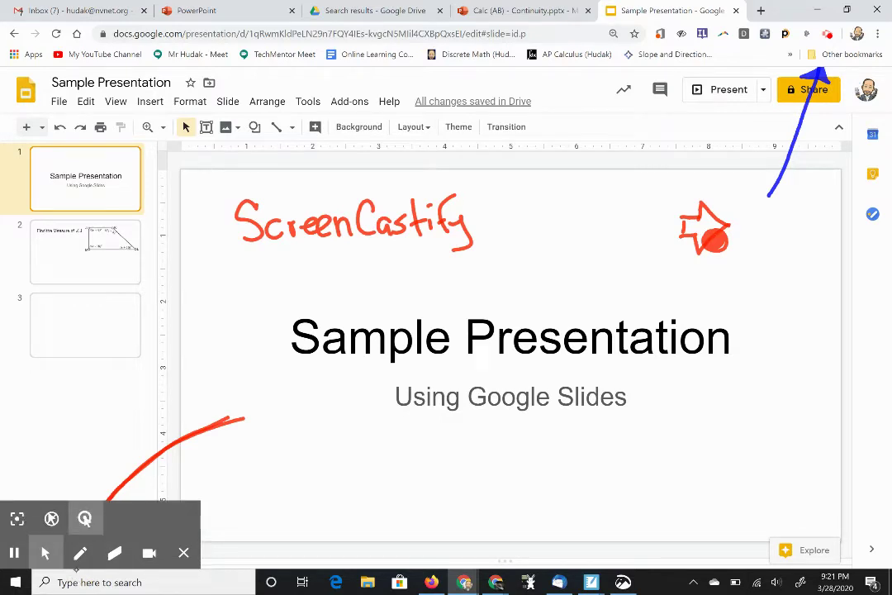
key(Down)
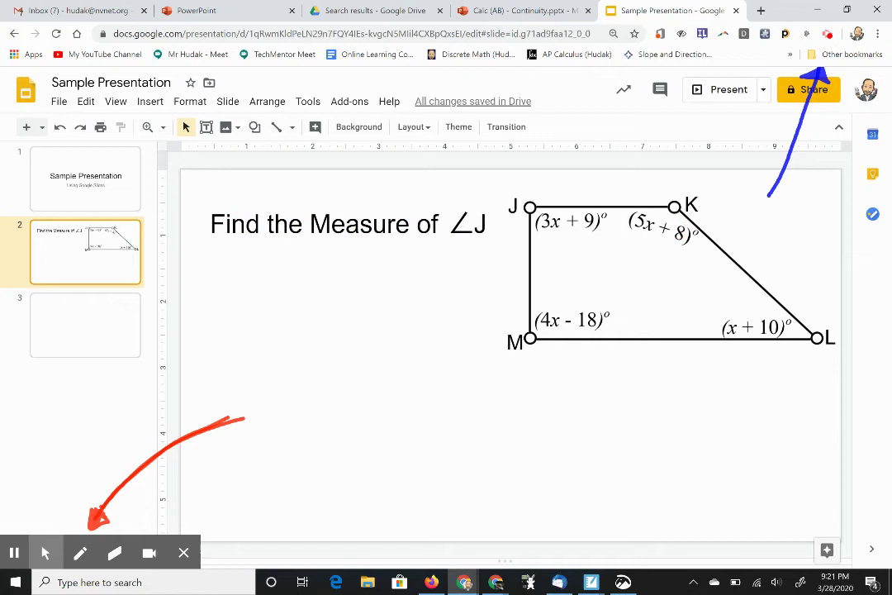
Erase part of the red arrow on slide 2, and wipe the screen clear of all remaining pen marks.
click(114, 553)
mouse_move(157, 456)
mouse_down()
mouse_move(175, 462)
mouse_move(223, 418)
mouse_move(171, 493)
mouse_up()
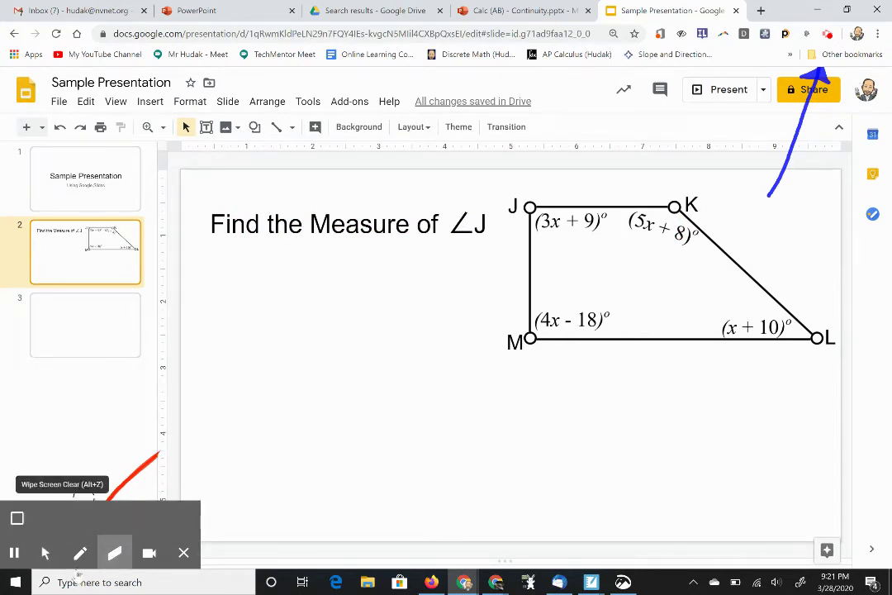
click(17, 518)
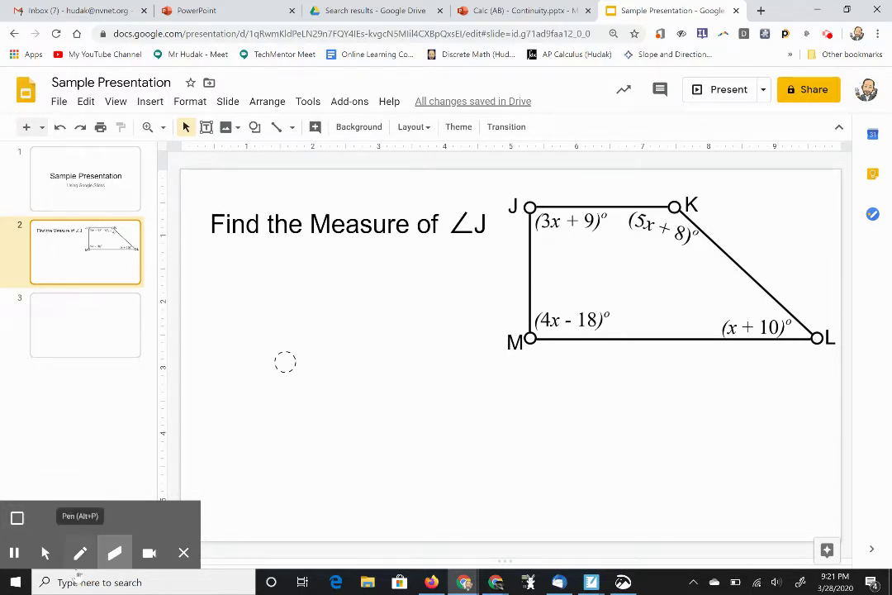
Set the pen colour to blue and underline "Measure of ∠J" in the problem statement on slide 2.
click(80, 556)
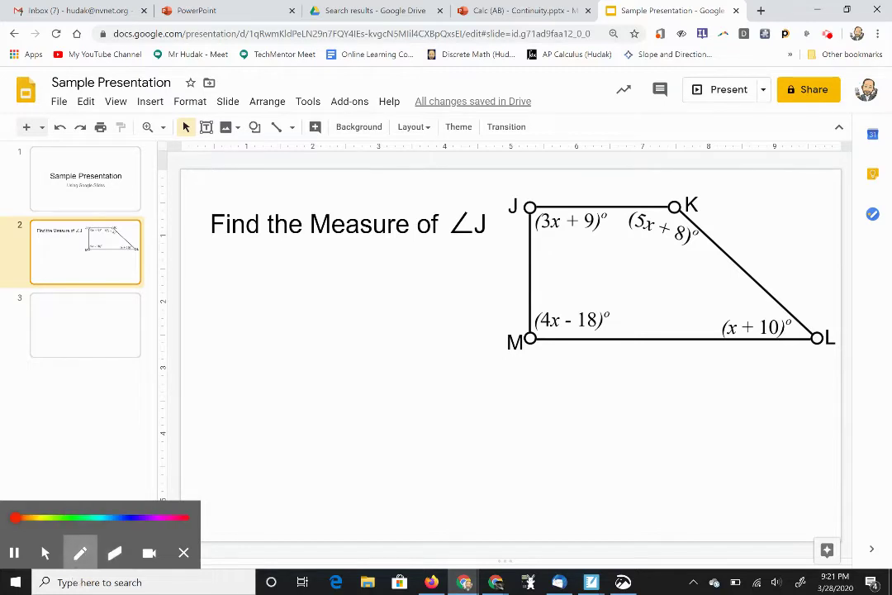
click(126, 518)
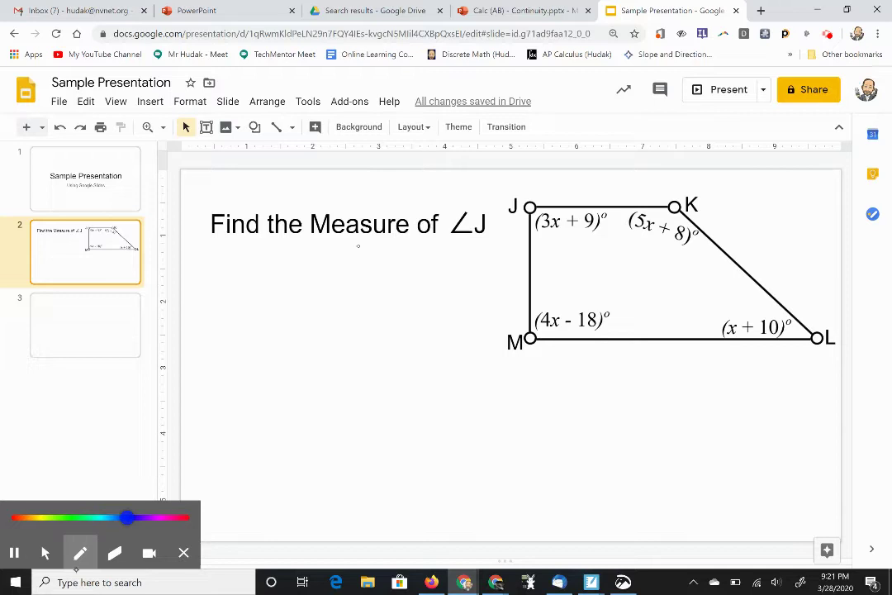
drag(321, 240, 487, 240)
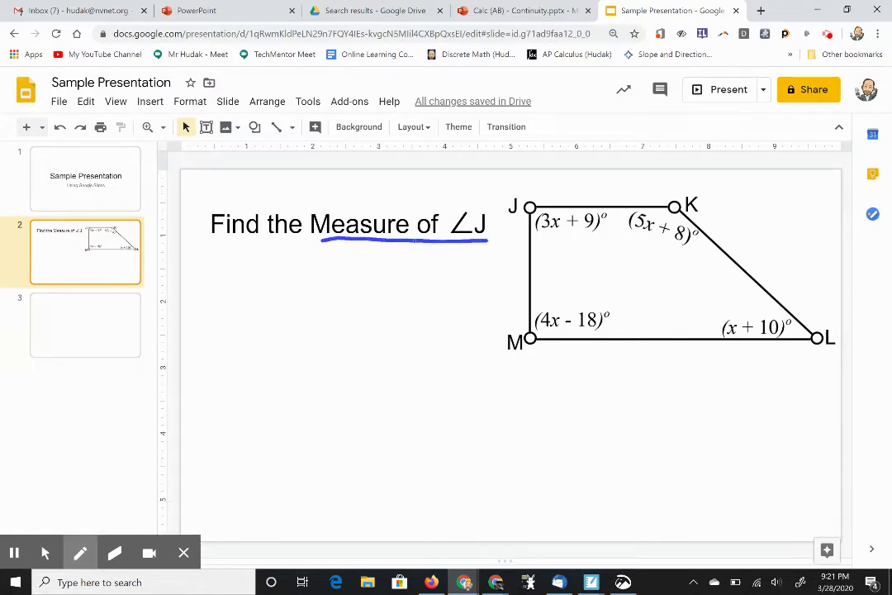
Handwrite "J+K+L+M=360°" below the problem statement and underline the angle expression (3x + 9)° at vertex J.
mouse_move(213, 260)
mouse_down()
mouse_move(243, 258)
mouse_move(213, 276)
mouse_move(263, 272)
mouse_up()
mouse_move(254, 263)
mouse_down()
mouse_move(253, 282)
mouse_move(312, 272)
mouse_up()
mouse_move(304, 263)
mouse_down()
mouse_move(304, 280)
mouse_move(341, 280)
mouse_up()
mouse_move(347, 272)
mouse_down()
mouse_move(364, 272)
mouse_move(355, 282)
mouse_up()
mouse_move(368, 283)
mouse_down()
mouse_move(382, 271)
mouse_move(395, 284)
mouse_up()
mouse_move(402, 268)
mouse_down()
mouse_move(420, 267)
mouse_move(421, 276)
mouse_up()
mouse_move(429, 263)
mouse_down()
mouse_move(438, 274)
mouse_move(429, 282)
mouse_up()
mouse_move(459, 259)
mouse_down()
mouse_move(455, 280)
mouse_move(456, 272)
mouse_up()
mouse_move(477, 263)
mouse_down()
mouse_move(493, 252)
mouse_move(595, 237)
mouse_up()
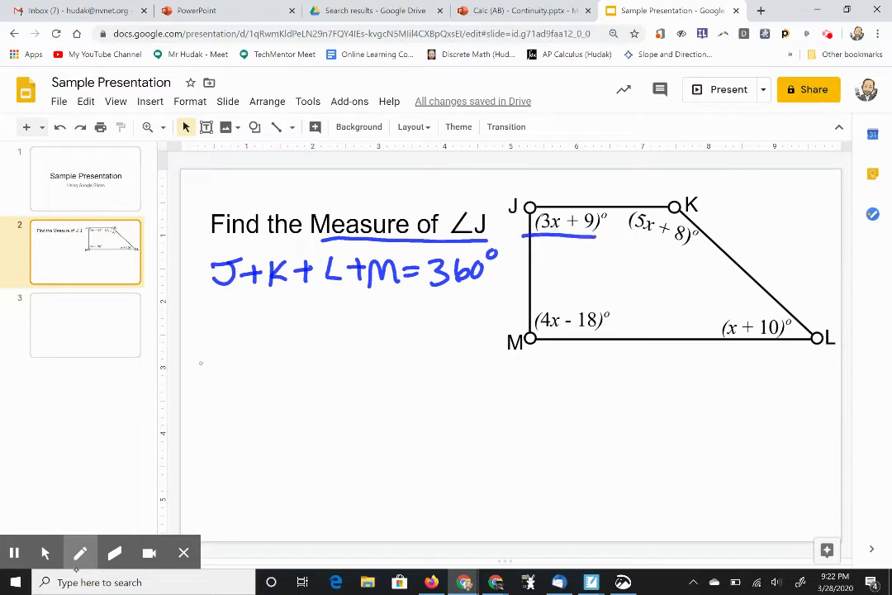
Handwrite the equation "3x+9+5x+8+x+10+4x-18=360" below the angle-sum line and the trapezoid.
mouse_move(204, 361)
mouse_down()
mouse_move(206, 381)
mouse_move(235, 382)
mouse_up()
mouse_move(235, 364)
mouse_down()
mouse_move(218, 381)
mouse_move(252, 372)
mouse_up()
mouse_move(246, 365)
mouse_down()
mouse_move(246, 379)
mouse_move(300, 373)
mouse_up()
mouse_move(292, 365)
mouse_down()
mouse_move(291, 381)
mouse_move(329, 365)
mouse_move(314, 383)
mouse_move(353, 383)
mouse_up()
mouse_move(354, 367)
mouse_down()
mouse_move(336, 384)
mouse_move(369, 373)
mouse_up()
mouse_move(365, 368)
mouse_down()
mouse_move(365, 379)
mouse_move(394, 365)
mouse_move(425, 372)
mouse_up()
mouse_move(418, 366)
mouse_down()
mouse_move(417, 380)
mouse_move(449, 377)
mouse_move(435, 380)
mouse_up()
mouse_move(457, 371)
mouse_down()
mouse_move(471, 371)
mouse_move(465, 380)
mouse_up()
mouse_move(484, 362)
mouse_down()
mouse_move(483, 379)
mouse_move(493, 362)
mouse_up()
drag(502, 368, 519, 367)
mouse_move(510, 361)
mouse_down()
mouse_move(510, 376)
mouse_move(547, 365)
mouse_up()
mouse_move(541, 356)
mouse_down()
mouse_move(540, 376)
mouse_move(570, 376)
mouse_up()
drag(571, 358, 552, 376)
drag(574, 366, 590, 376)
mouse_move(607, 355)
mouse_down()
mouse_move(599, 366)
mouse_move(607, 355)
mouse_move(643, 361)
mouse_up()
mouse_move(625, 371)
mouse_down()
mouse_move(649, 374)
mouse_move(698, 356)
mouse_up()
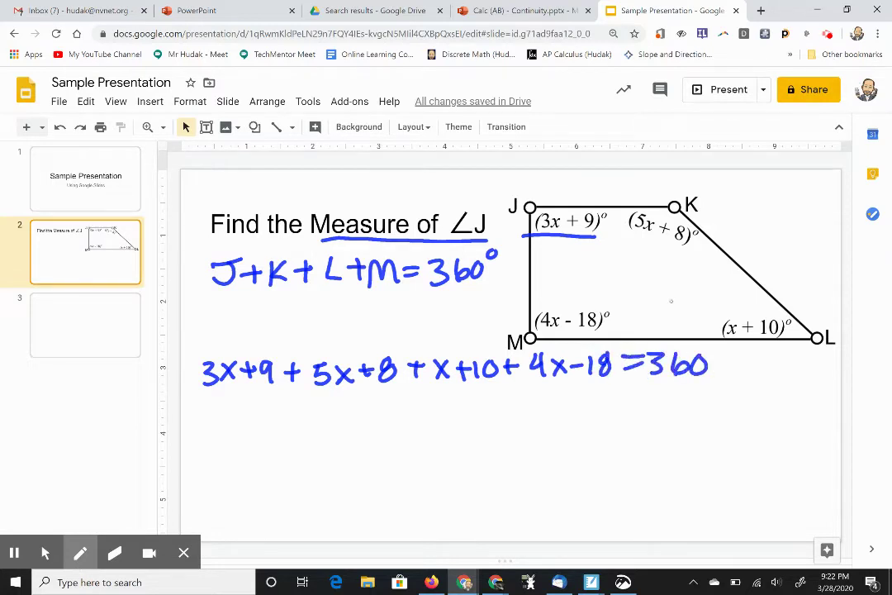
Handwrite "Solve for X=?" beneath the expanded equation.
drag(255, 415, 233, 437)
mouse_move(275, 423)
mouse_down()
mouse_move(264, 436)
mouse_move(276, 426)
mouse_up()
mouse_move(284, 409)
mouse_down()
mouse_move(284, 438)
mouse_move(299, 422)
mouse_up()
drag(302, 430, 312, 425)
mouse_move(364, 413)
mouse_down()
mouse_move(349, 446)
mouse_move(370, 431)
mouse_up()
drag(378, 442, 395, 430)
drag(413, 417, 438, 441)
mouse_move(441, 413)
mouse_down()
mouse_move(411, 442)
mouse_move(468, 419)
mouse_up()
drag(452, 430, 485, 431)
click(491, 440)
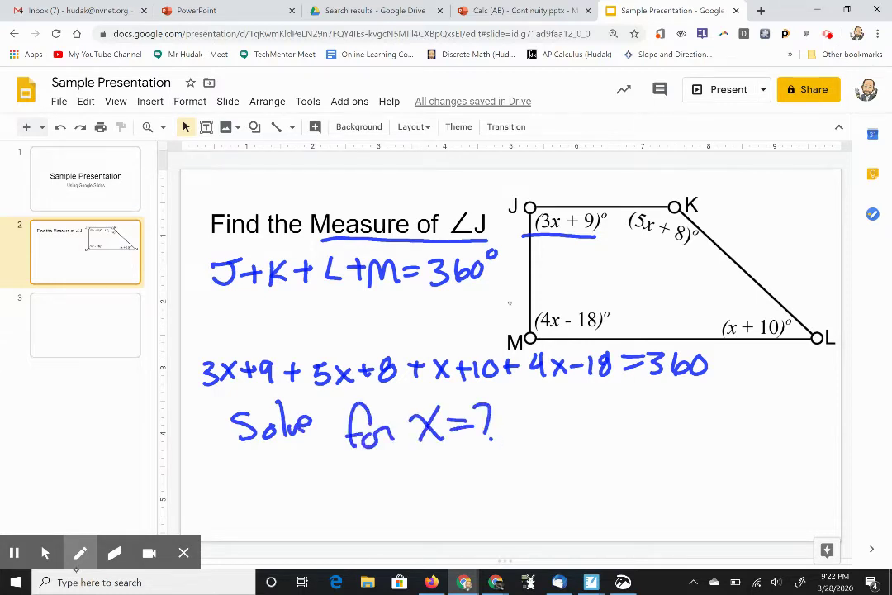
Circle ∠J in the problem statement and draw an upward arrow inside the trapezoid pointing to (3x + 9)°.
drag(503, 205, 494, 246)
drag(566, 249, 567, 289)
drag(555, 264, 579, 264)
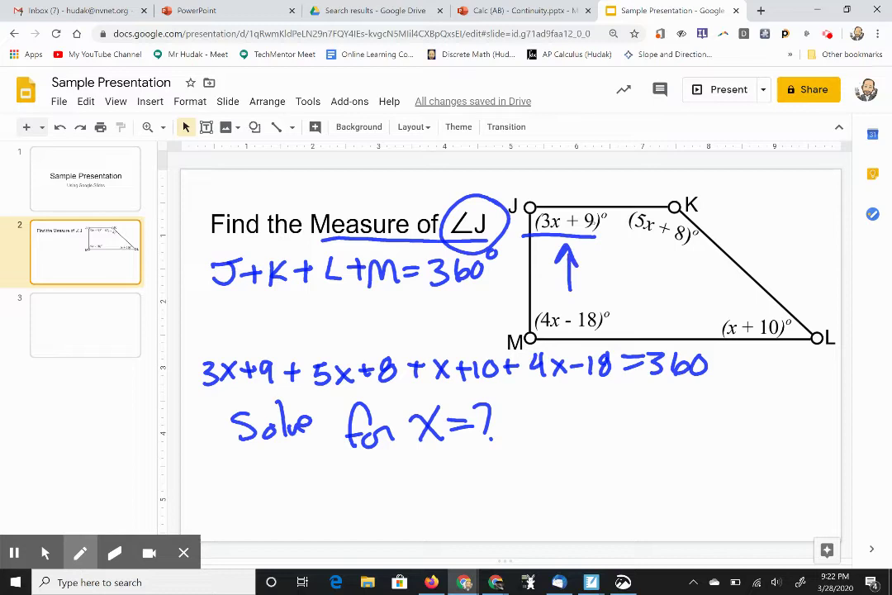
Handwrite "m∠J = ?" beside the "Solve for X=?" note.
mouse_move(557, 426)
mouse_down()
mouse_move(562, 438)
mouse_move(585, 445)
mouse_move(628, 444)
mouse_move(654, 418)
mouse_move(636, 443)
mouse_up()
mouse_move(669, 420)
mouse_down()
mouse_move(684, 419)
mouse_move(685, 434)
mouse_up()
mouse_move(716, 410)
mouse_down()
mouse_move(729, 413)
mouse_move(724, 431)
mouse_up()
click(732, 444)
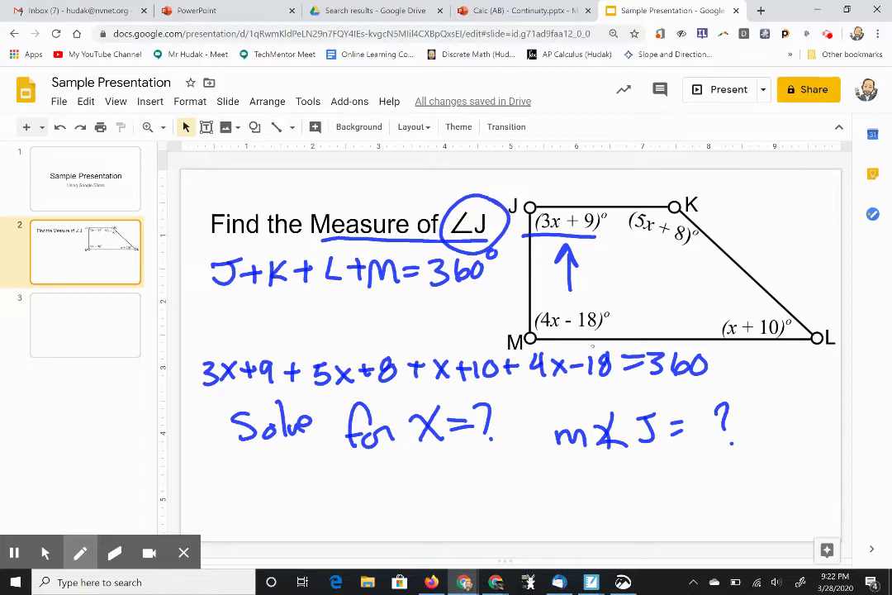
Draw an arrow pointing to side KL of the trapezoid and a star at the start of the problem statement.
mouse_move(798, 198)
mouse_down()
mouse_move(748, 244)
mouse_move(769, 251)
mouse_up()
mouse_move(206, 188)
mouse_down()
mouse_move(210, 227)
mouse_move(225, 216)
mouse_move(195, 227)
mouse_up()
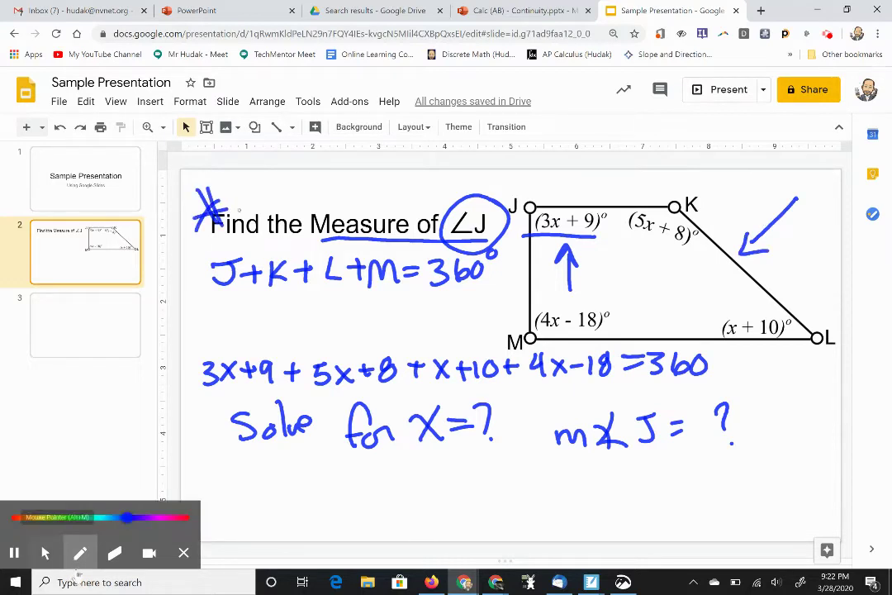
Return to the mouse pointer, go to slide 3 and insert a new slide after it.
click(46, 552)
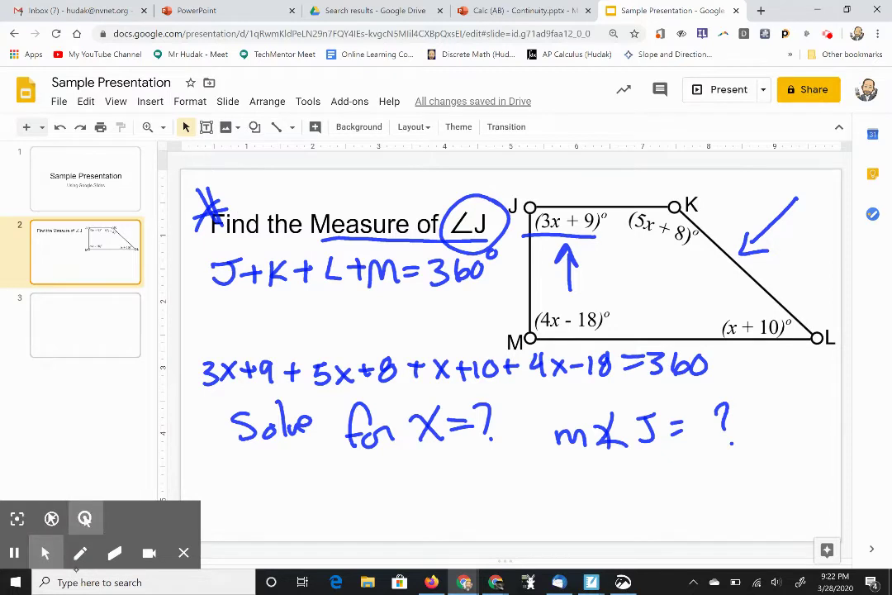
key(Down)
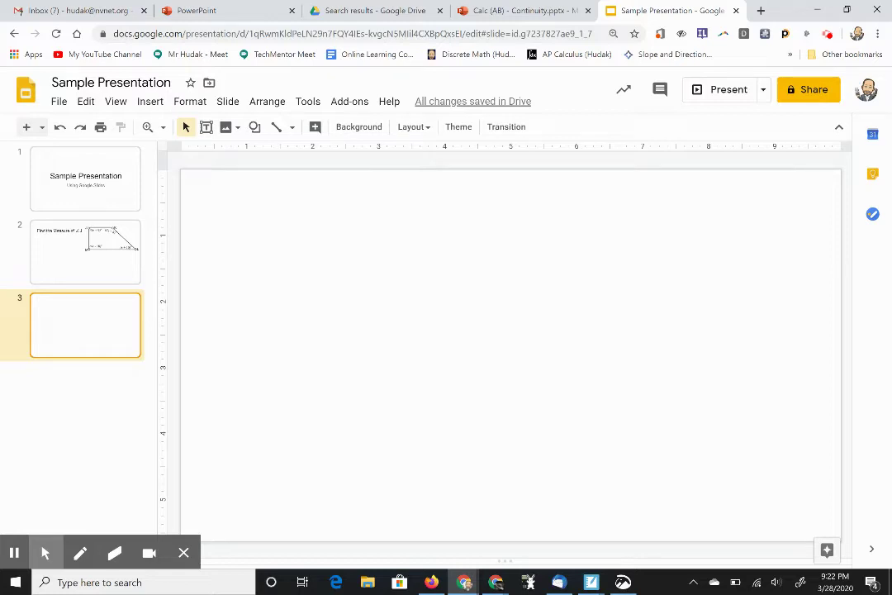
click(150, 101)
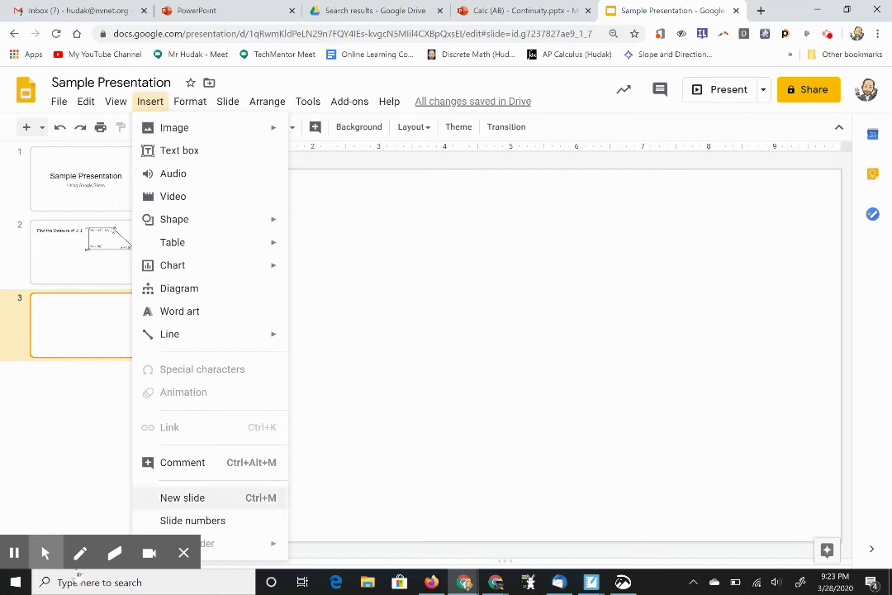
click(182, 497)
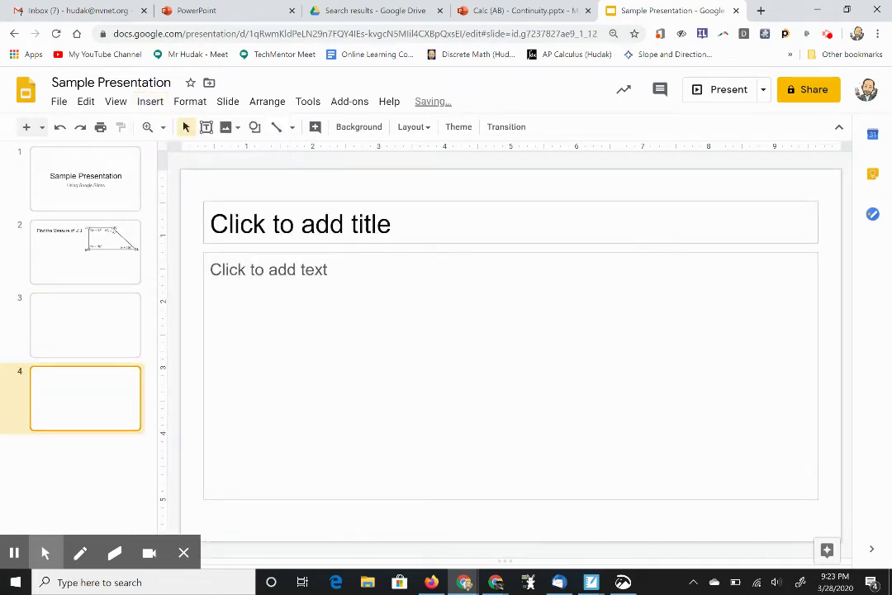
Delete the title and text placeholders from the new slide 4 to leave it blank.
click(653, 202)
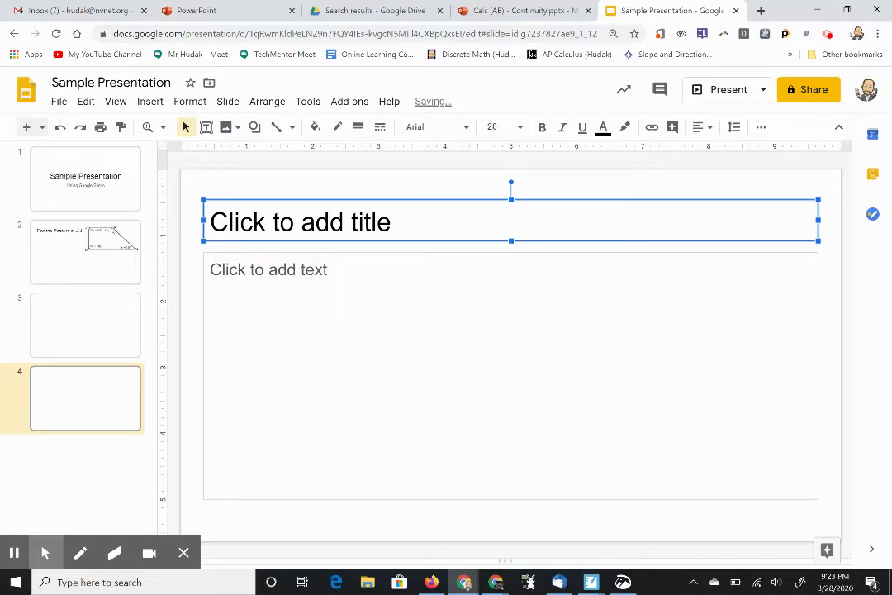
key(Delete)
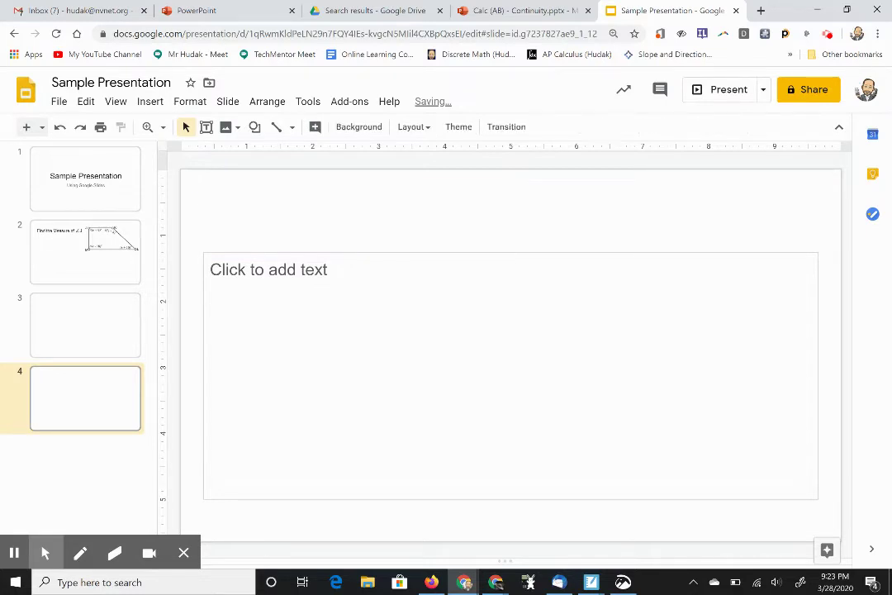
click(736, 253)
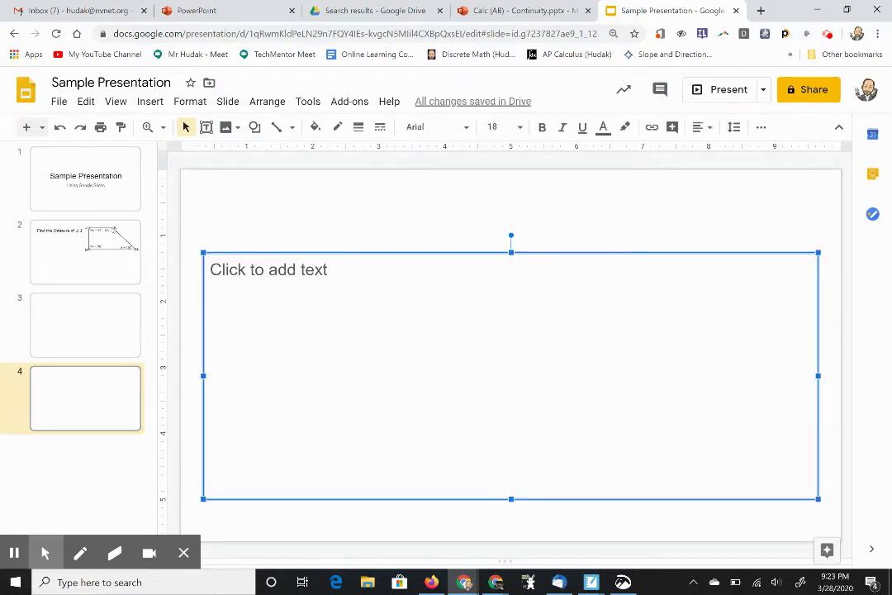
key(Delete)
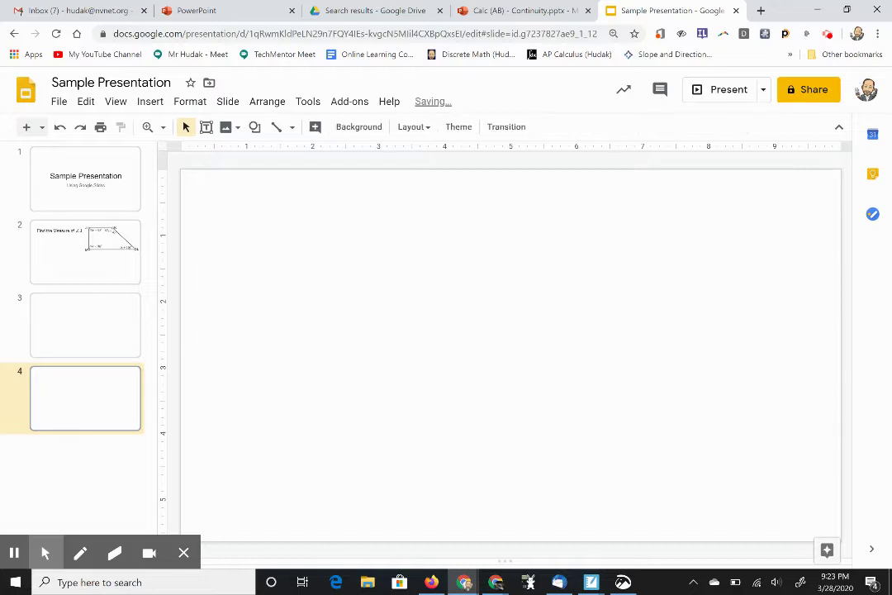
Handwrite the heading "Whiteboard" in blue pen across the upper part of slide 4 and underline it.
click(80, 553)
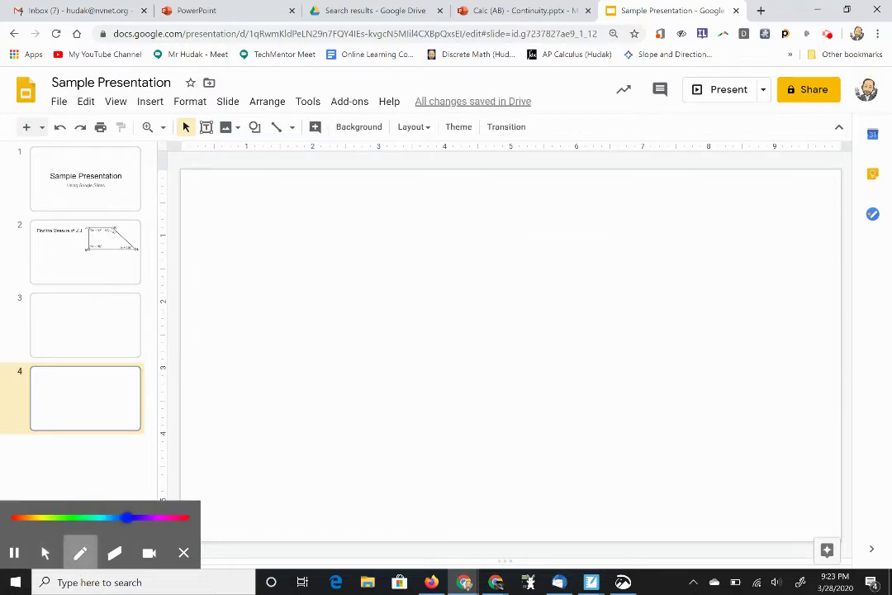
mouse_move(208, 184)
mouse_down()
mouse_move(279, 199)
mouse_move(322, 178)
mouse_move(340, 195)
mouse_move(370, 195)
mouse_move(398, 175)
mouse_up()
drag(209, 219, 392, 219)
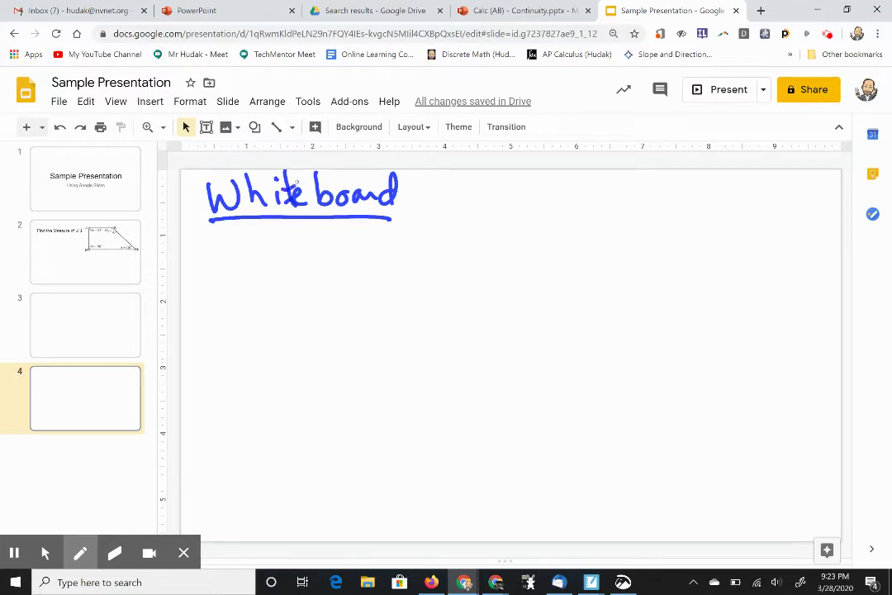
Handwrite "Handwrite our lesson" under the Whiteboard heading.
mouse_move(278, 241)
mouse_down()
mouse_move(279, 277)
mouse_move(335, 276)
mouse_move(360, 240)
mouse_move(377, 261)
mouse_move(411, 257)
mouse_move(428, 241)
mouse_move(441, 256)
mouse_up()
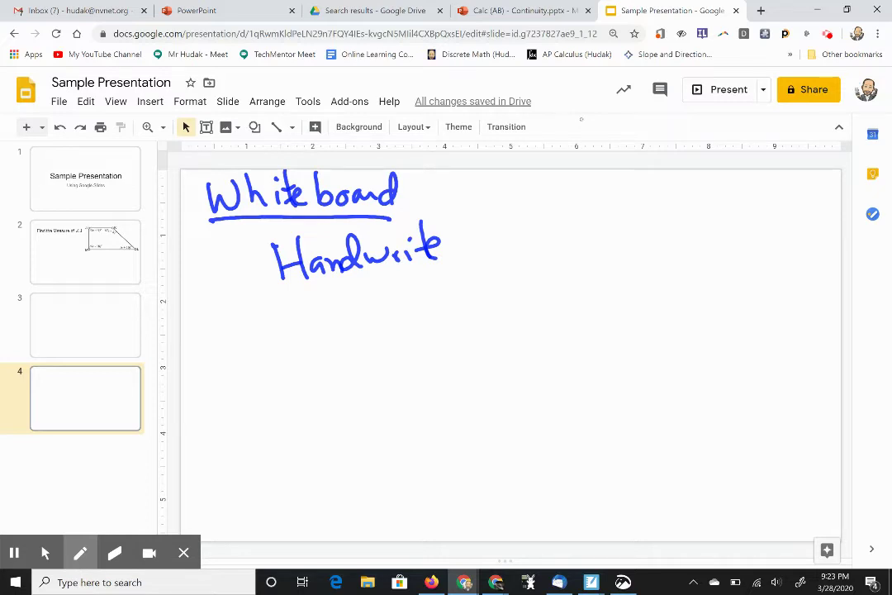
drag(480, 244, 522, 246)
mouse_move(557, 213)
mouse_down()
mouse_move(561, 248)
mouse_move(617, 223)
mouse_move(660, 241)
mouse_up()
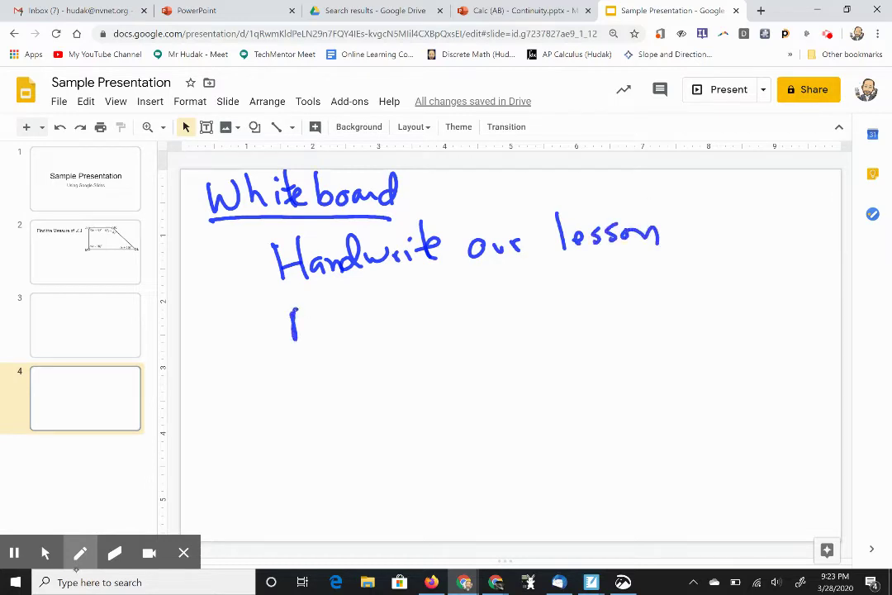
Handwrite "Annotate" under the lesson line and draw a large rectangular field outline beneath it.
mouse_move(293, 310)
mouse_down()
mouse_move(319, 329)
mouse_move(359, 330)
mouse_move(384, 310)
mouse_move(440, 306)
mouse_up()
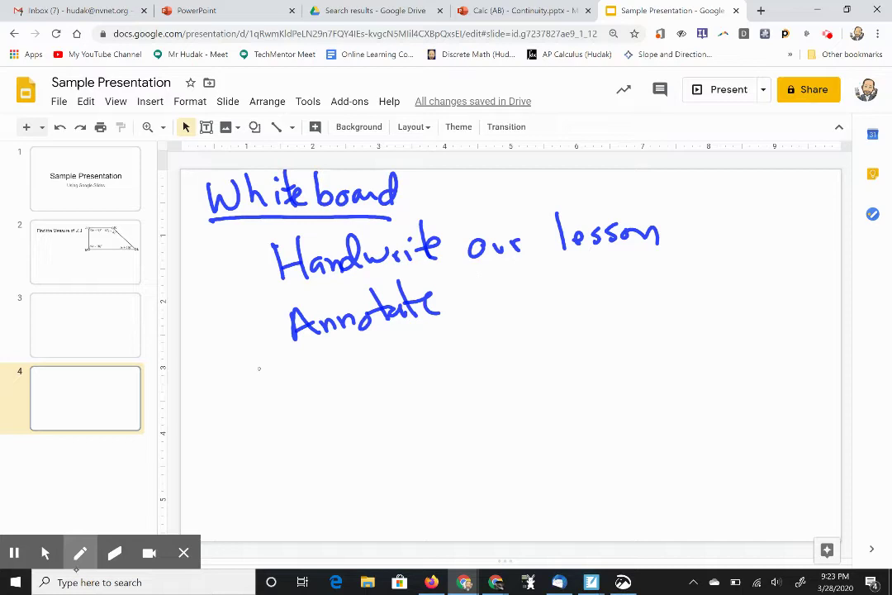
drag(233, 364, 468, 368)
mouse_move(245, 364)
mouse_down()
mouse_move(239, 446)
mouse_move(458, 391)
mouse_move(455, 360)
mouse_up()
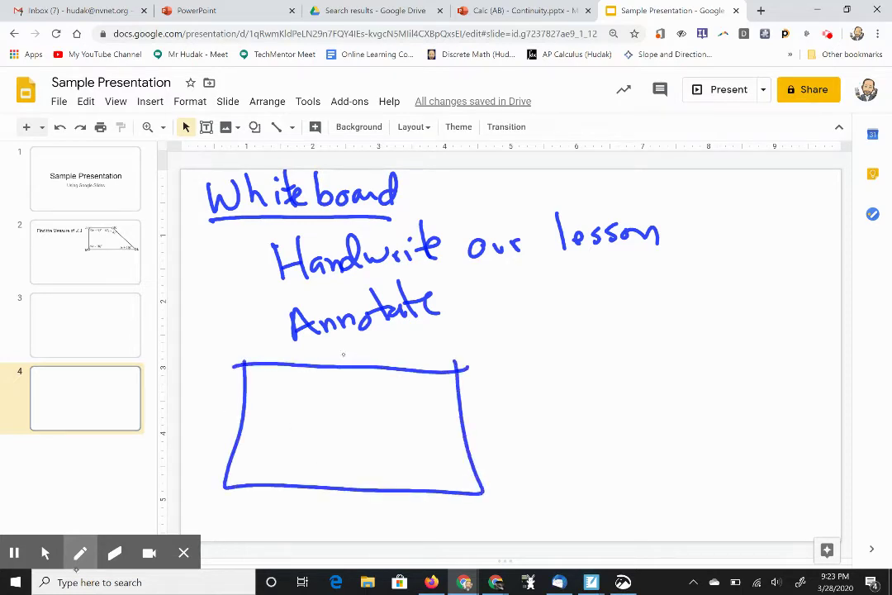
Add a centre line, centre circle, goal boxes at both ends and four small player circles to the field sketch.
drag(343, 366, 342, 486)
mouse_move(347, 403)
mouse_down()
mouse_move(329, 425)
mouse_move(347, 402)
mouse_move(328, 379)
mouse_up()
drag(322, 451, 319, 456)
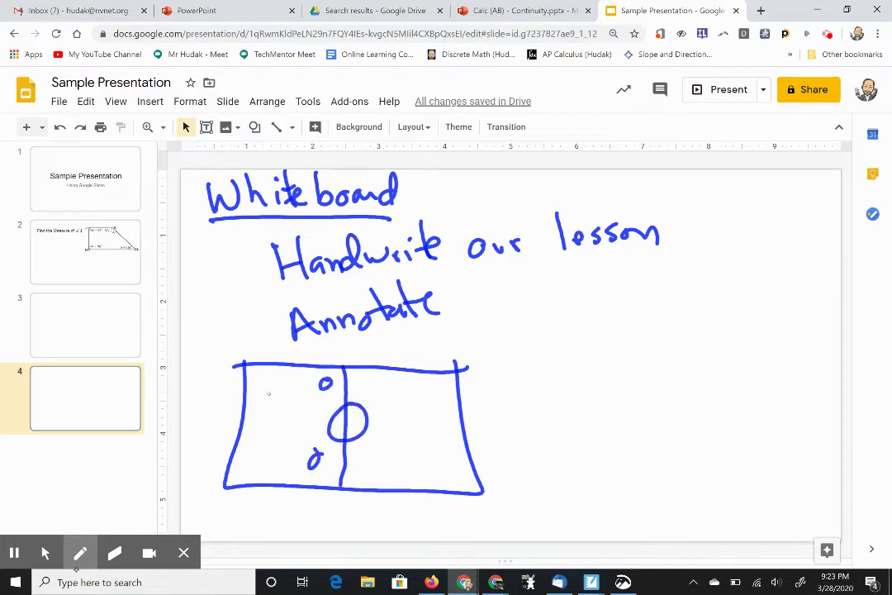
drag(245, 400, 239, 435)
drag(418, 392, 463, 445)
mouse_move(417, 450)
mouse_down()
mouse_move(413, 461)
mouse_move(418, 451)
mouse_up()
Change the pen colour to purple and draw two movement arrows from the field's centre and upper player toward the far goal's half.
click(79, 553)
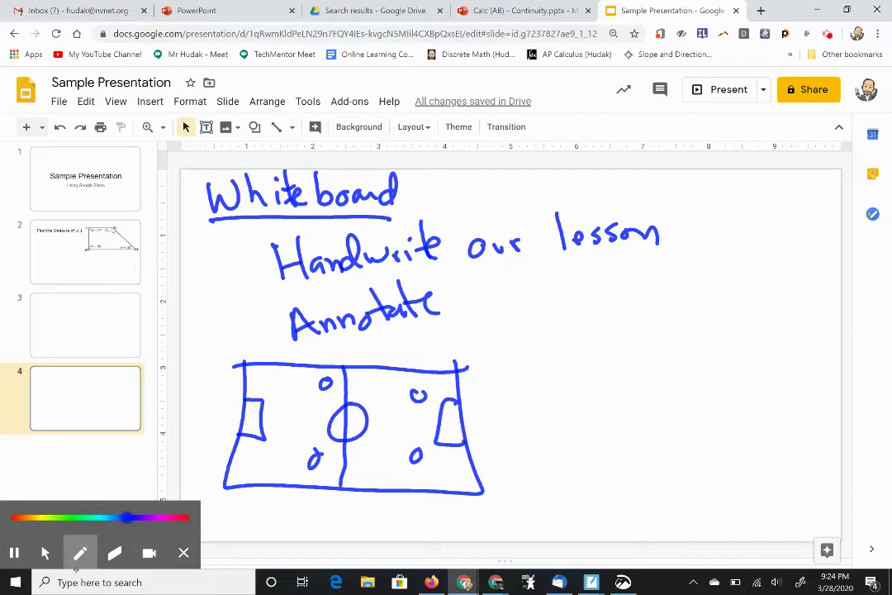
drag(126, 517, 144, 517)
mouse_move(328, 429)
mouse_down()
mouse_move(383, 401)
mouse_move(390, 410)
mouse_up()
drag(332, 387, 396, 382)
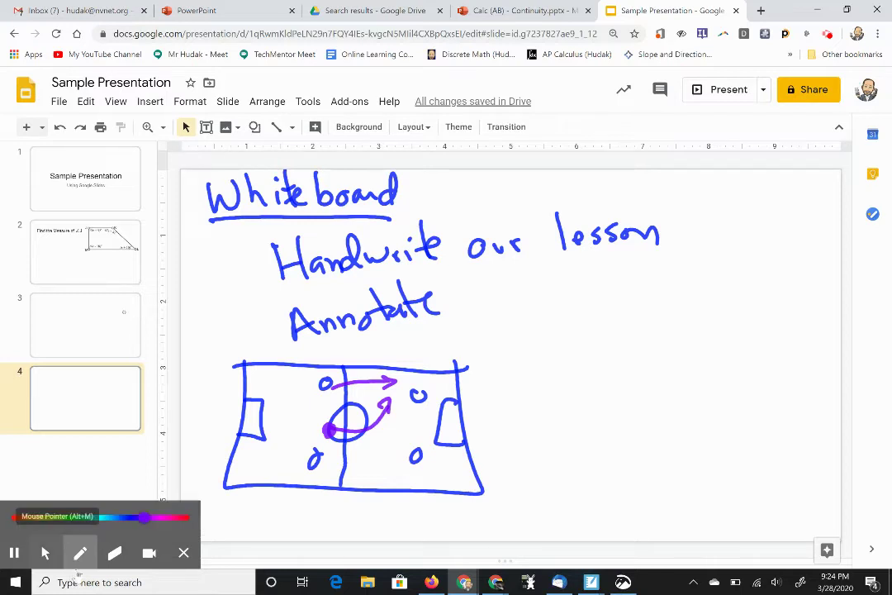
Return to the mouse pointer and insert a new slide after slide 4.
click(46, 553)
click(150, 101)
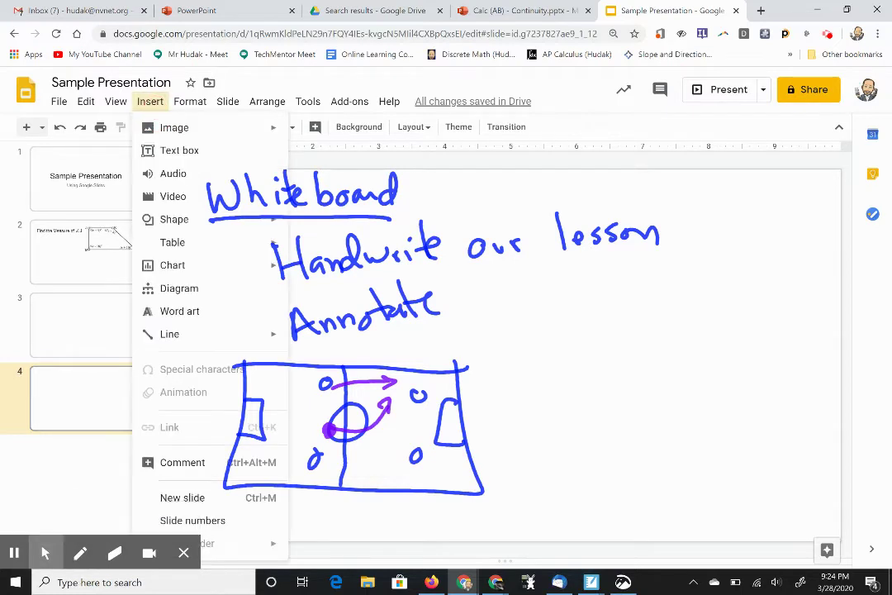
click(184, 498)
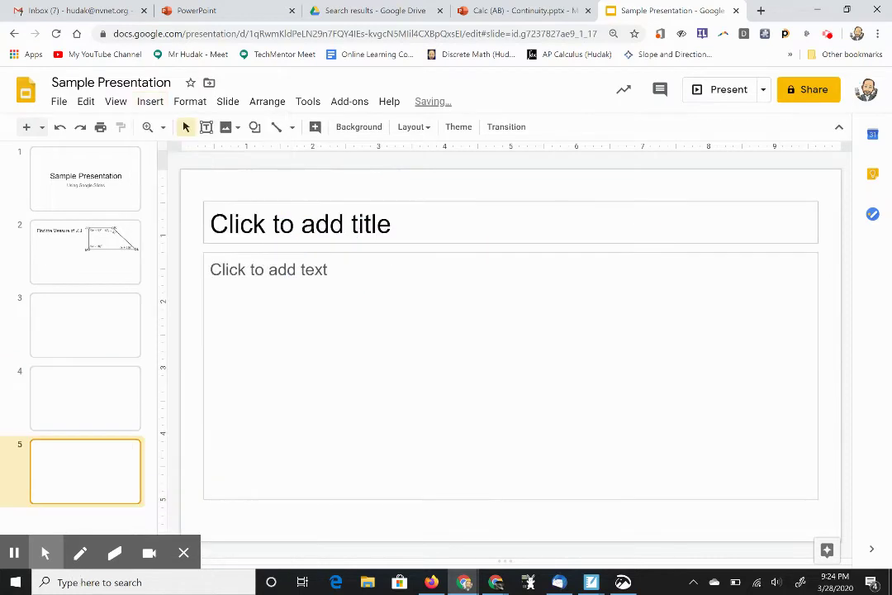
Delete the title and text placeholders from slide 5 to leave it blank.
click(581, 201)
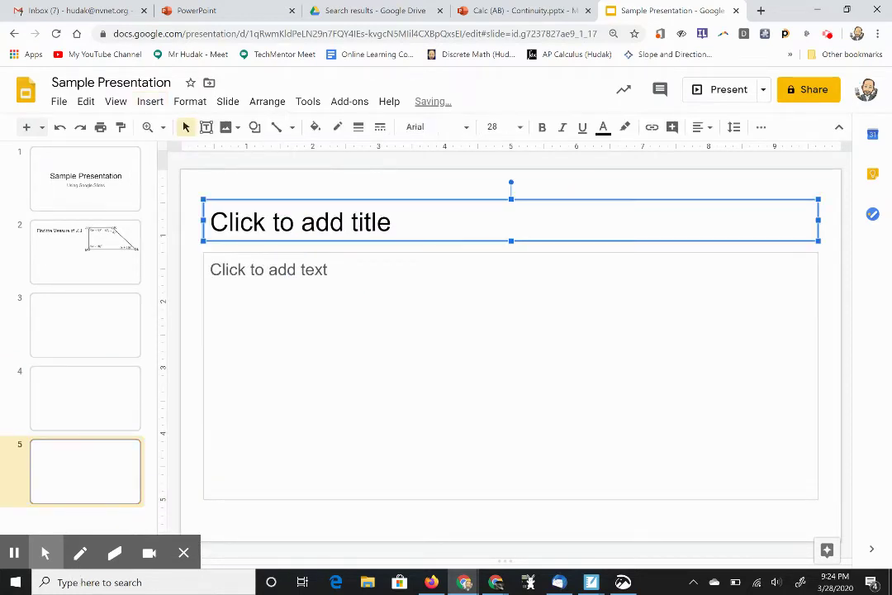
key(Delete)
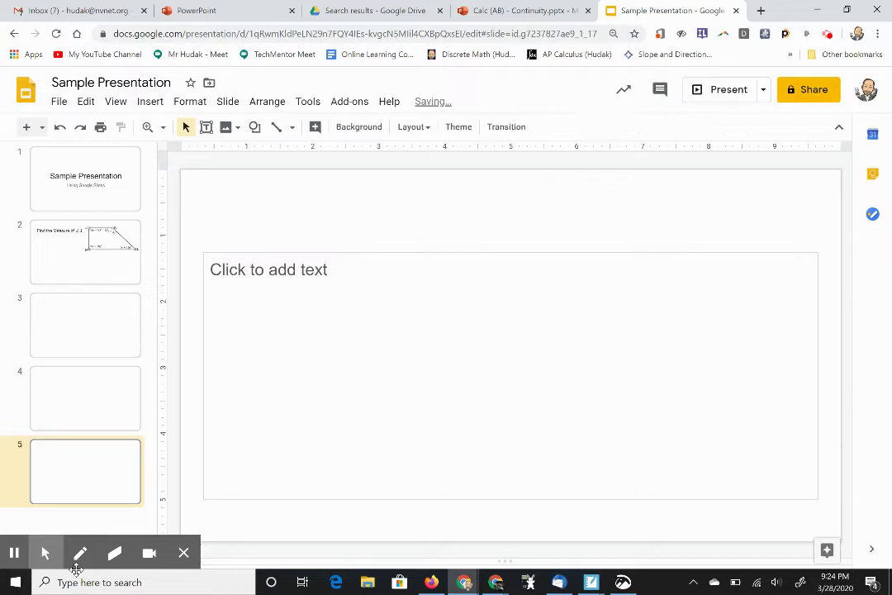
click(741, 253)
drag(742, 253, 742, 249)
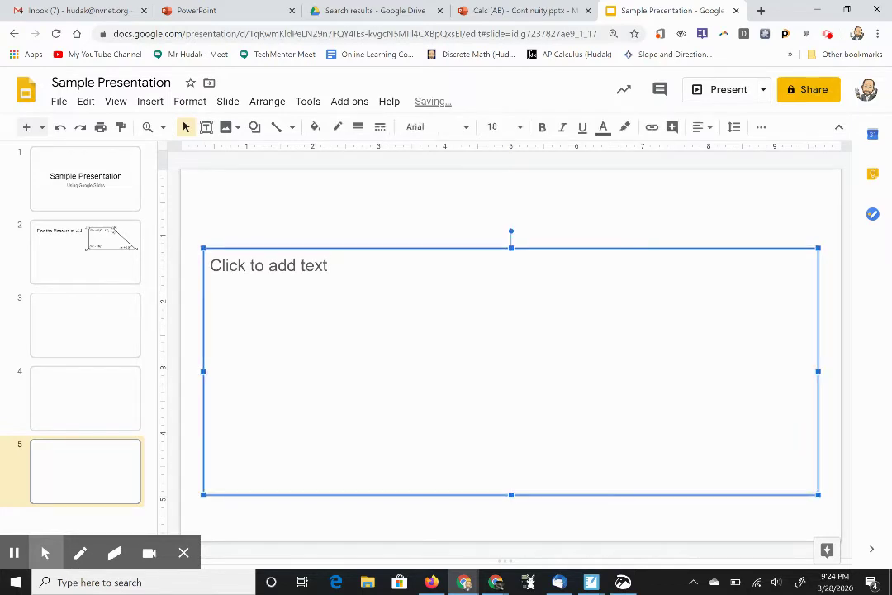
key(Delete)
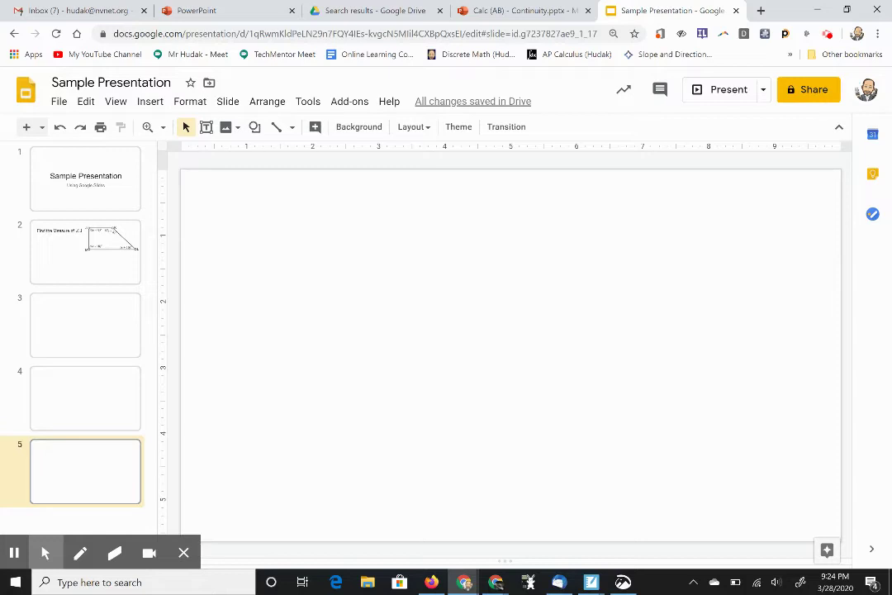
Handwrite an underlined "Screencastify" heading in purple pen on slide 5, with "Free → 5 minute videos." beneath it.
click(80, 552)
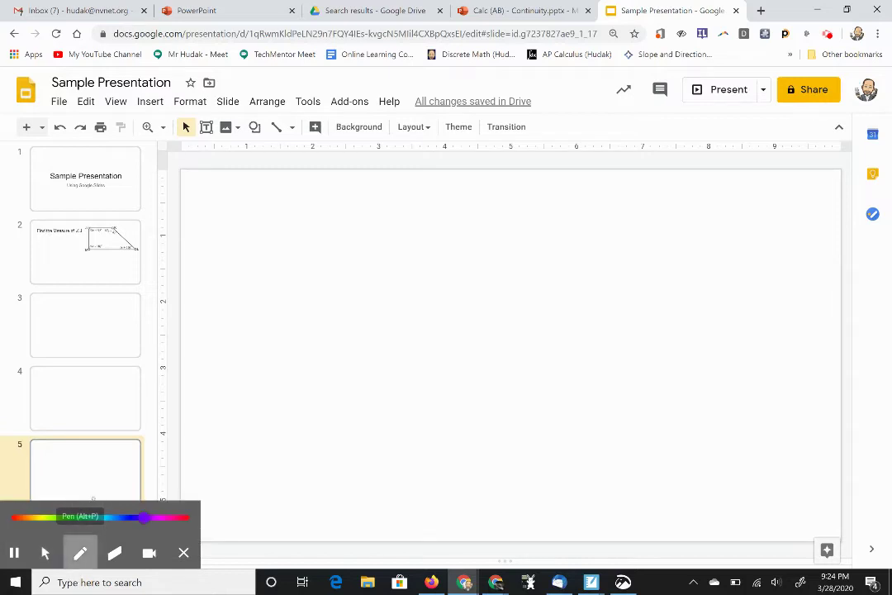
mouse_move(287, 189)
mouse_down()
mouse_move(266, 218)
mouse_move(329, 206)
mouse_move(357, 217)
mouse_move(390, 207)
mouse_move(407, 213)
mouse_move(444, 201)
mouse_move(467, 229)
mouse_move(262, 239)
mouse_move(280, 302)
mouse_move(297, 269)
mouse_up()
click(297, 284)
drag(281, 286, 306, 281)
mouse_move(310, 290)
mouse_down()
mouse_move(324, 297)
mouse_move(401, 283)
mouse_move(395, 290)
mouse_up()
mouse_move(440, 265)
mouse_down()
mouse_move(456, 263)
mouse_move(436, 290)
mouse_move(548, 285)
mouse_up()
drag(538, 271, 555, 269)
mouse_move(558, 277)
mouse_down()
mouse_move(605, 265)
mouse_move(613, 276)
mouse_up()
click(612, 256)
mouse_move(632, 265)
mouse_down()
mouse_move(637, 241)
mouse_move(653, 266)
mouse_move(659, 259)
mouse_up()
drag(675, 256, 667, 266)
click(683, 264)
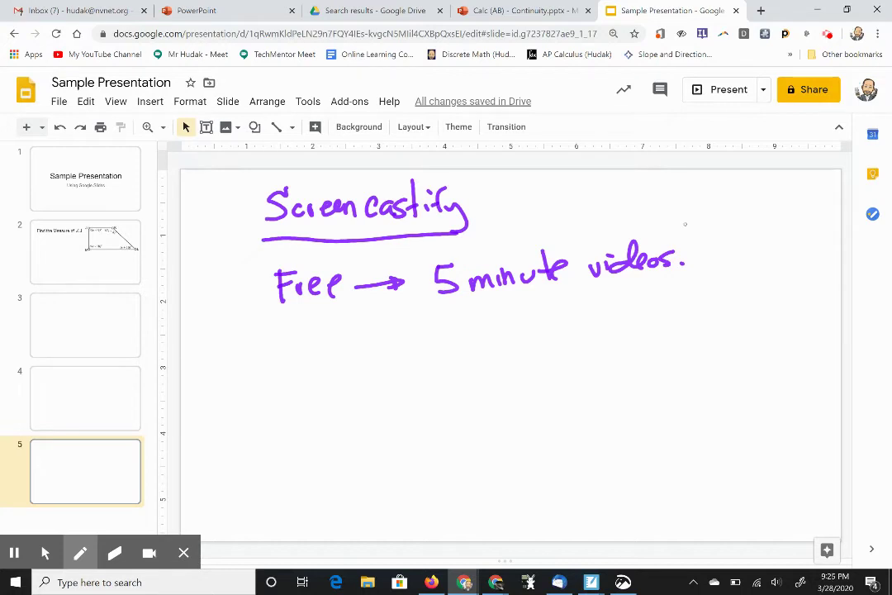
Close off the free-version notes with a curly brace and a dividing line, and handwrite "Unlimited Recording Time" below the line.
mouse_move(695, 183)
mouse_down()
mouse_move(717, 203)
mouse_move(701, 298)
mouse_up()
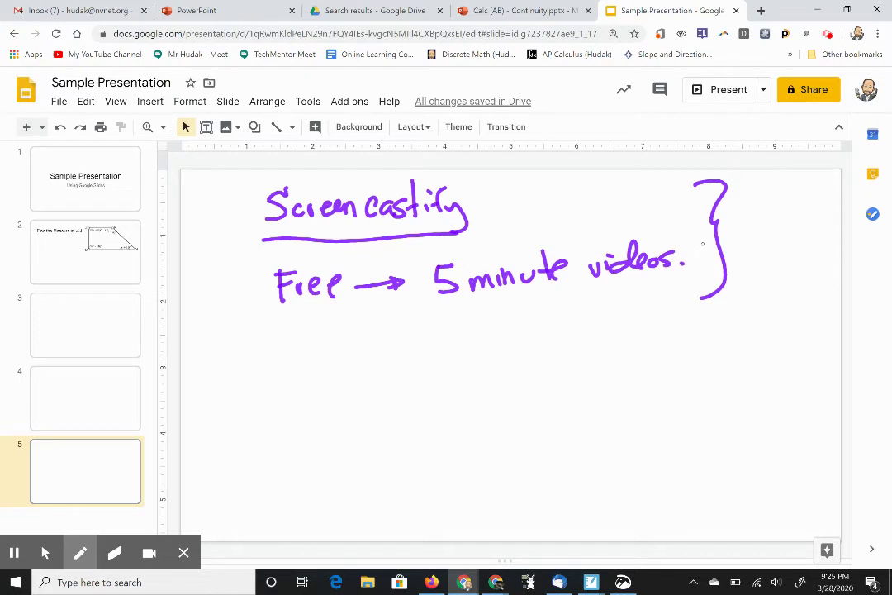
drag(215, 323, 798, 315)
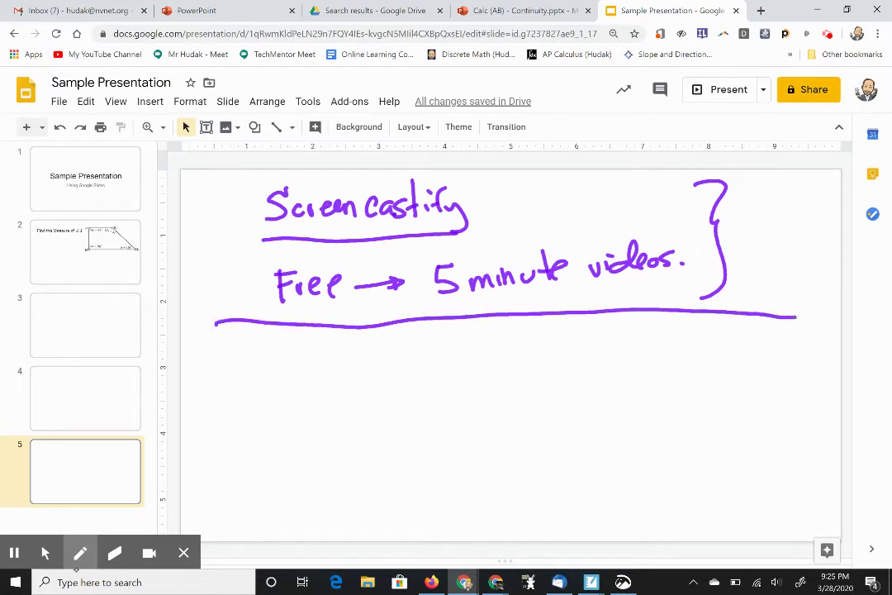
mouse_move(279, 351)
mouse_down()
mouse_move(294, 368)
mouse_move(324, 354)
mouse_move(398, 363)
mouse_move(425, 351)
mouse_move(537, 351)
mouse_move(616, 334)
mouse_move(638, 351)
mouse_move(626, 380)
mouse_move(704, 330)
mouse_move(754, 339)
mouse_up()
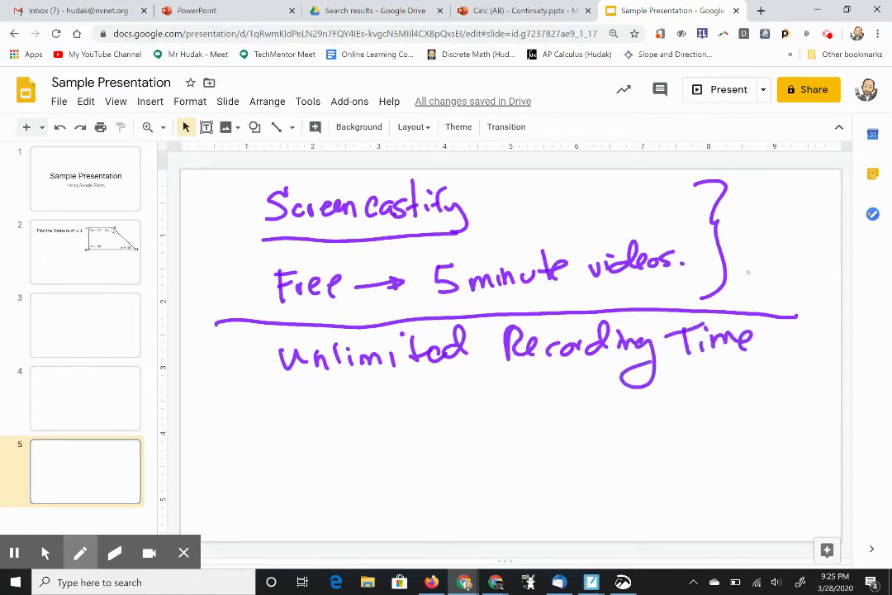
Handwrite "Upgrade is a timesaver" in red pen below the unlimited recording note and draw a box around it.
click(45, 553)
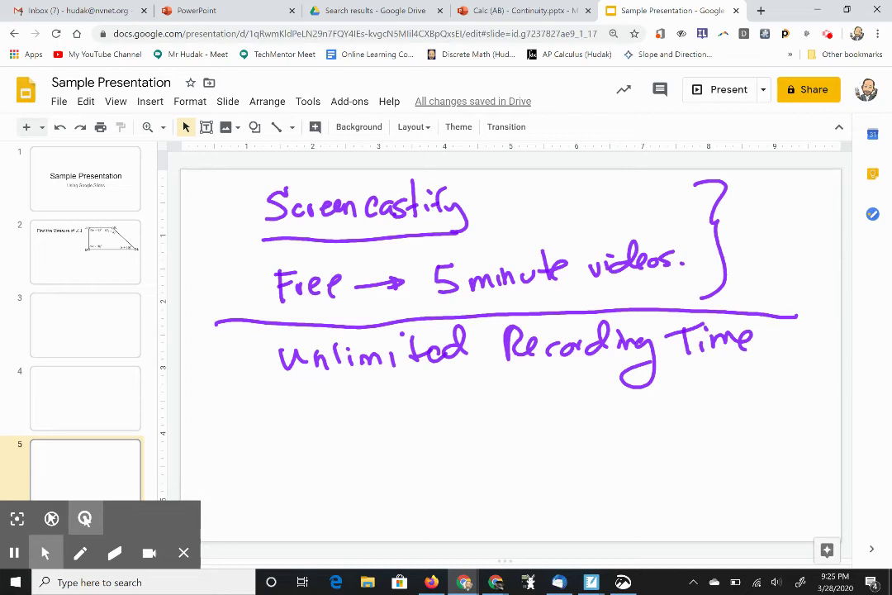
click(80, 553)
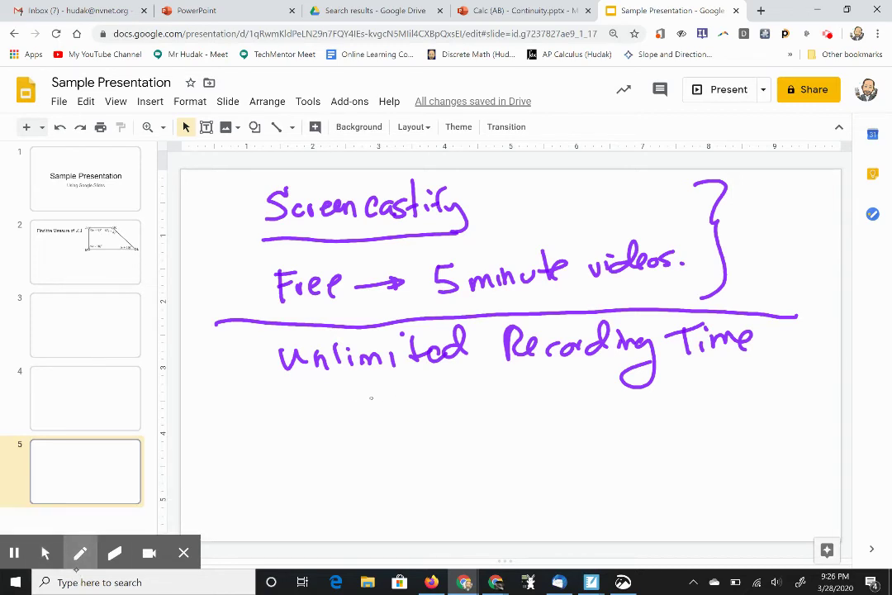
mouse_move(281, 402)
mouse_down()
mouse_move(286, 435)
mouse_move(299, 400)
mouse_up()
mouse_move(305, 411)
mouse_down()
mouse_move(306, 429)
mouse_move(318, 418)
mouse_move(395, 423)
mouse_move(428, 436)
mouse_up()
mouse_move(475, 423)
mouse_down()
mouse_move(468, 434)
mouse_move(508, 434)
mouse_up()
mouse_move(496, 422)
mouse_down()
mouse_move(566, 423)
mouse_move(572, 432)
mouse_move(625, 415)
mouse_up()
drag(628, 423, 643, 430)
mouse_move(643, 418)
mouse_down()
mouse_move(653, 413)
mouse_move(463, 390)
mouse_move(242, 388)
mouse_move(368, 465)
mouse_move(672, 435)
mouse_move(667, 395)
mouse_up()
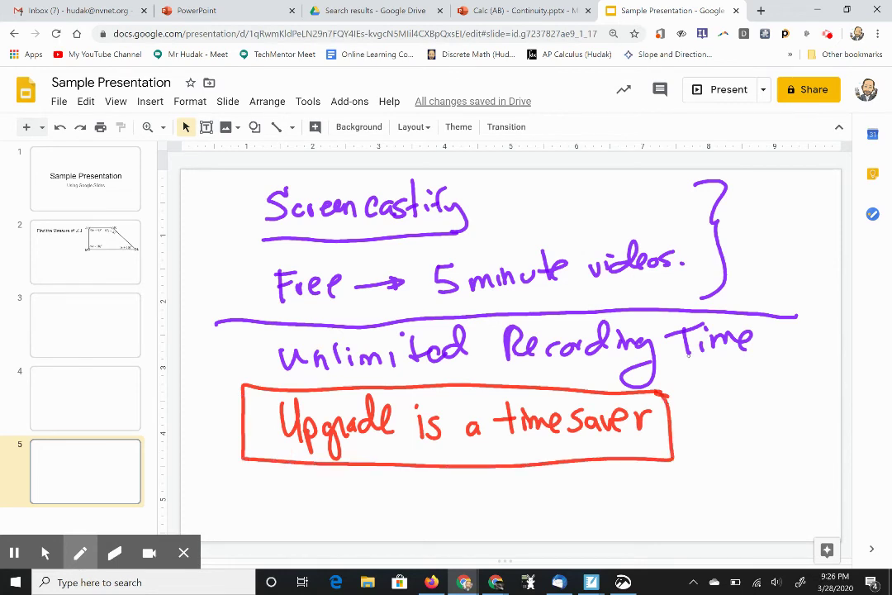
Draw a red arrow from "Time" down toward the boxed note and underline the 5 in "5 minute videos".
mouse_move(684, 366)
mouse_down()
mouse_move(691, 396)
mouse_move(698, 385)
mouse_up()
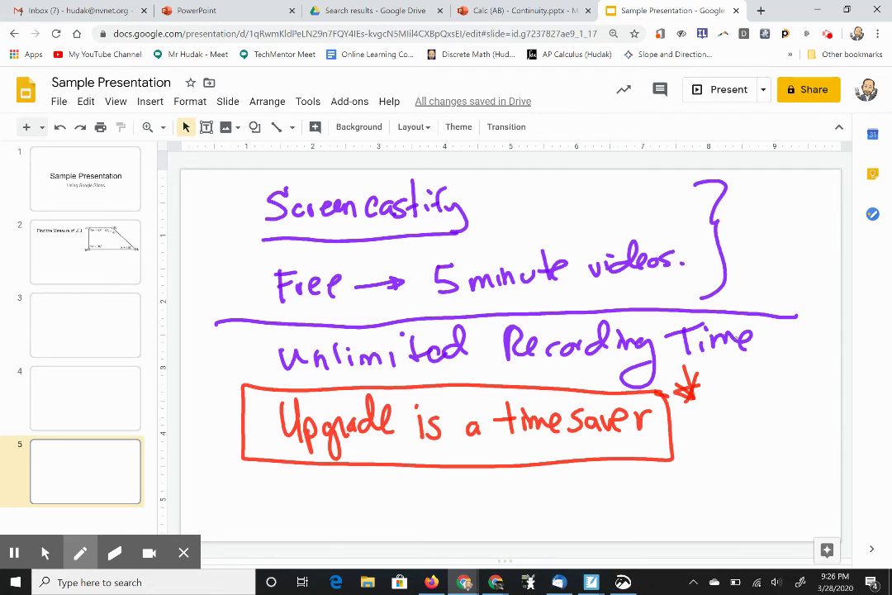
drag(438, 305, 471, 301)
Handwrite "Video Editor" in red below the boxed upgrade note.
mouse_move(532, 485)
mouse_down()
mouse_move(552, 484)
mouse_move(565, 505)
mouse_move(603, 488)
mouse_move(614, 498)
mouse_move(622, 488)
mouse_move(668, 501)
mouse_move(664, 487)
mouse_move(688, 502)
mouse_up()
drag(702, 488, 703, 501)
mouse_move(719, 464)
mouse_down()
mouse_move(720, 490)
mouse_move(727, 476)
mouse_up()
drag(729, 484, 741, 475)
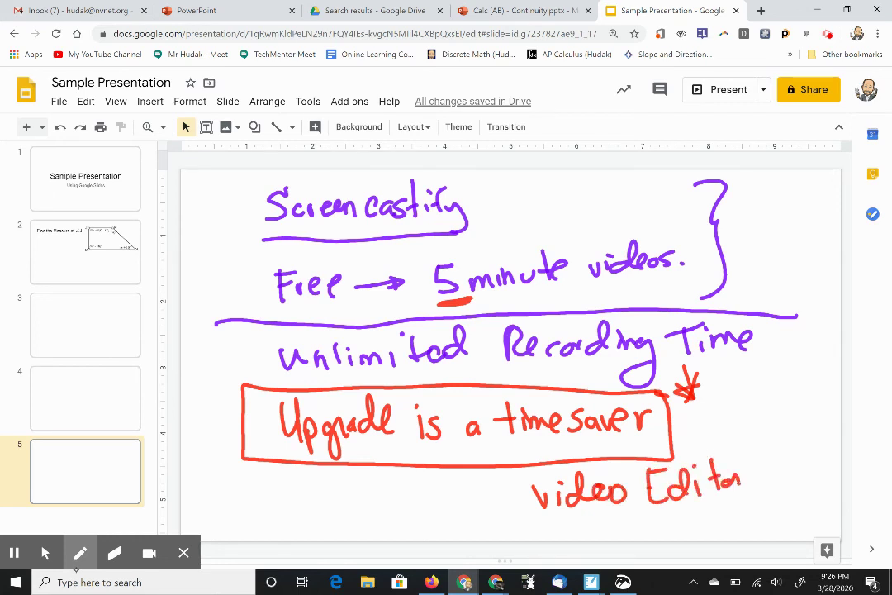